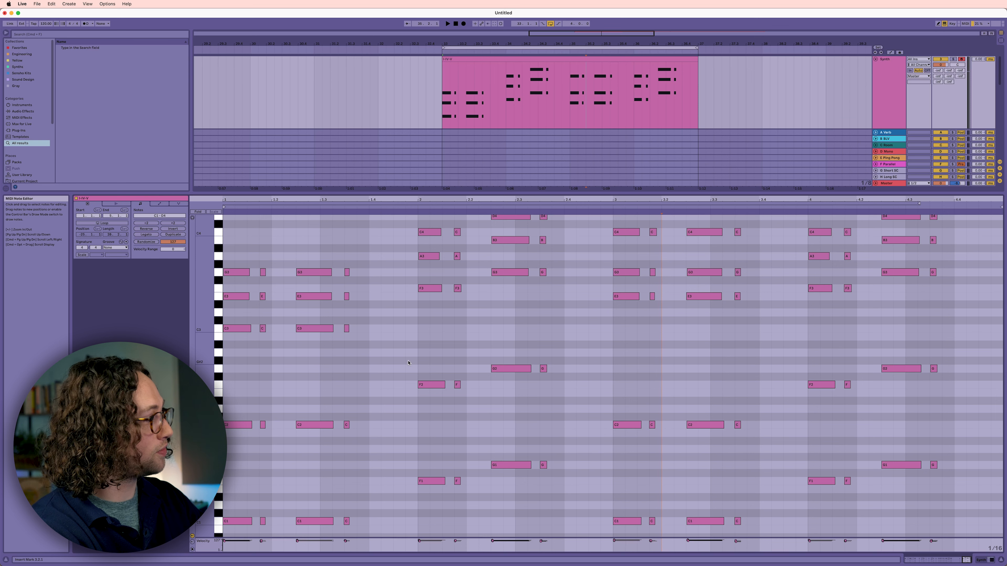
- Select all low-octave bass notes in the synth clip, transpose them up four semitones, and play the result
left_click_drag(359, 320, 223, 335)
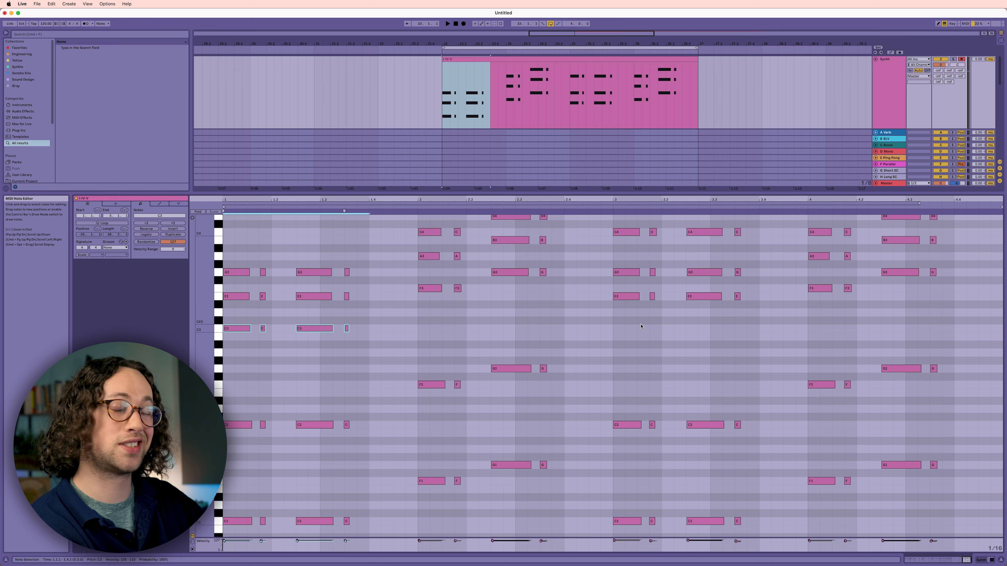
left_click_drag(959, 328, 249, 536)
left_click_drag(236, 363, 869, 514)
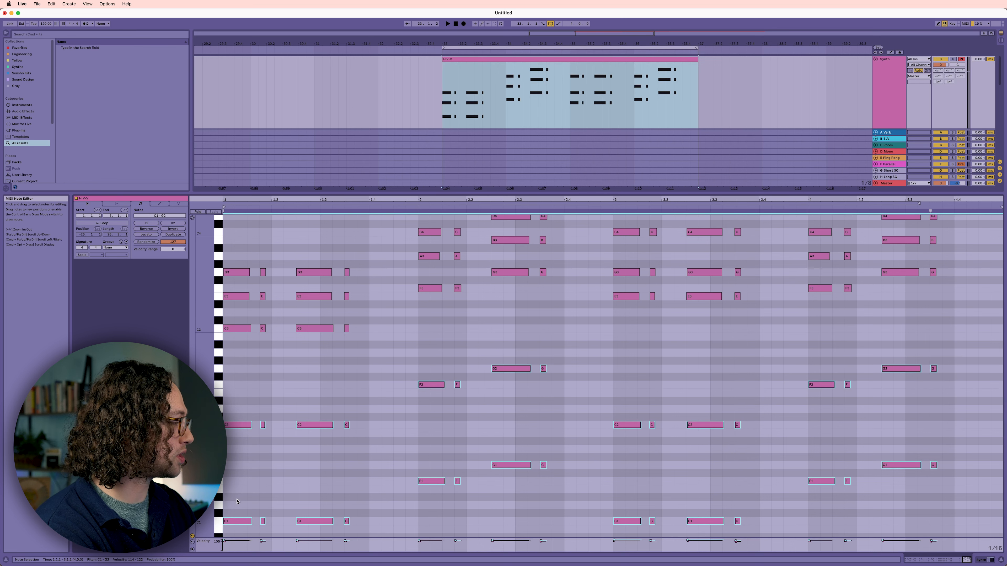
key("Up")
key("Up")
key("Up")
key("Up")
key("space")
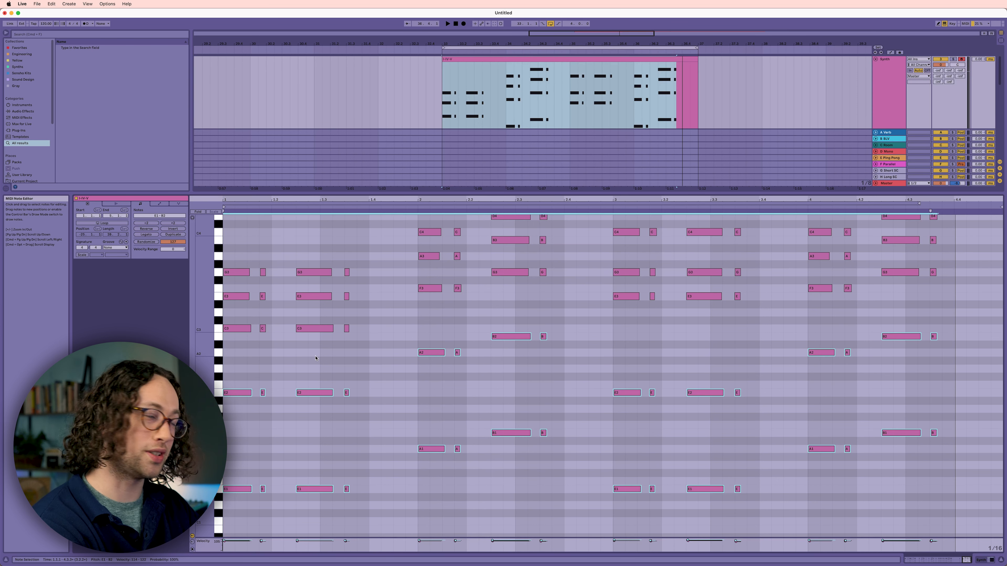
- Transpose the selected bass notes up another three semitones and play the chord progression
key("space")
key("Up")
key("Up")
key("Up")
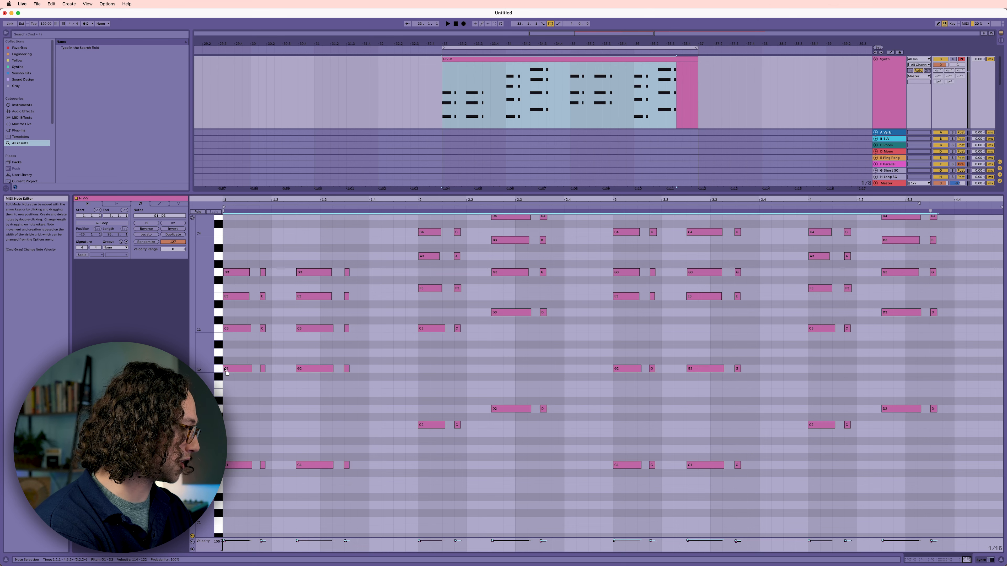
key("space")
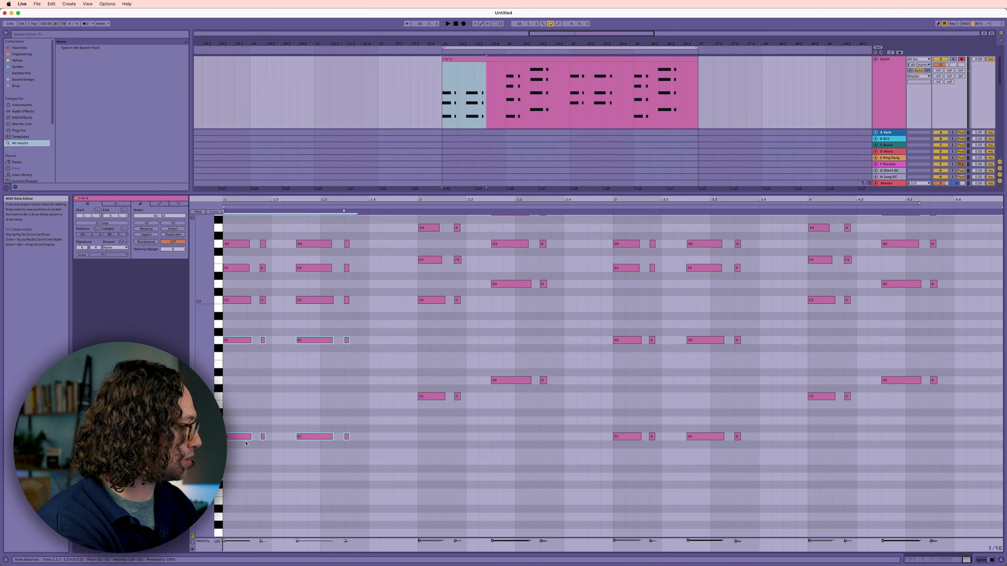
- Lower the bass notes of the first bar's chords to C2 and C1
left_click_drag(245, 437, 240, 495)
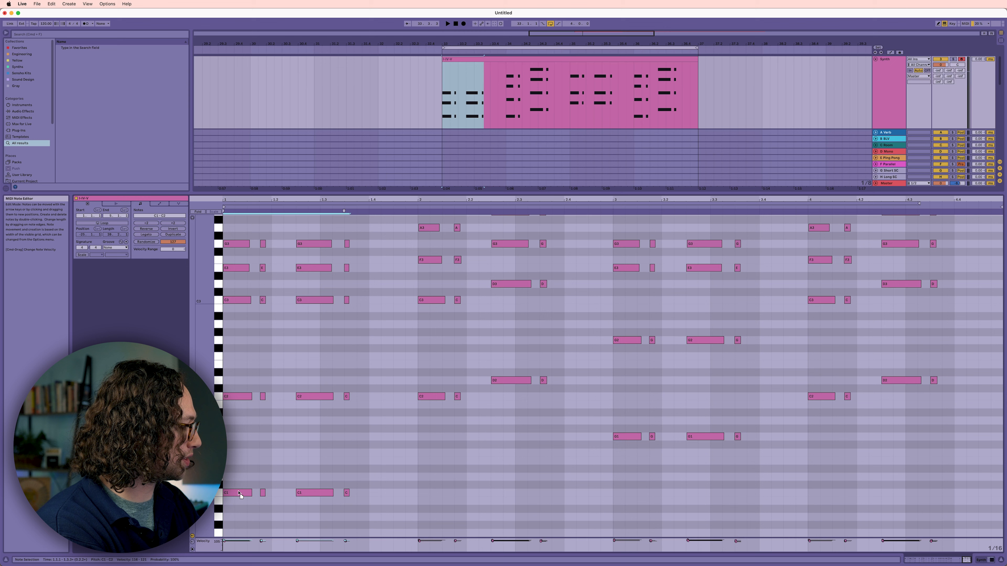
left_click(263, 438)
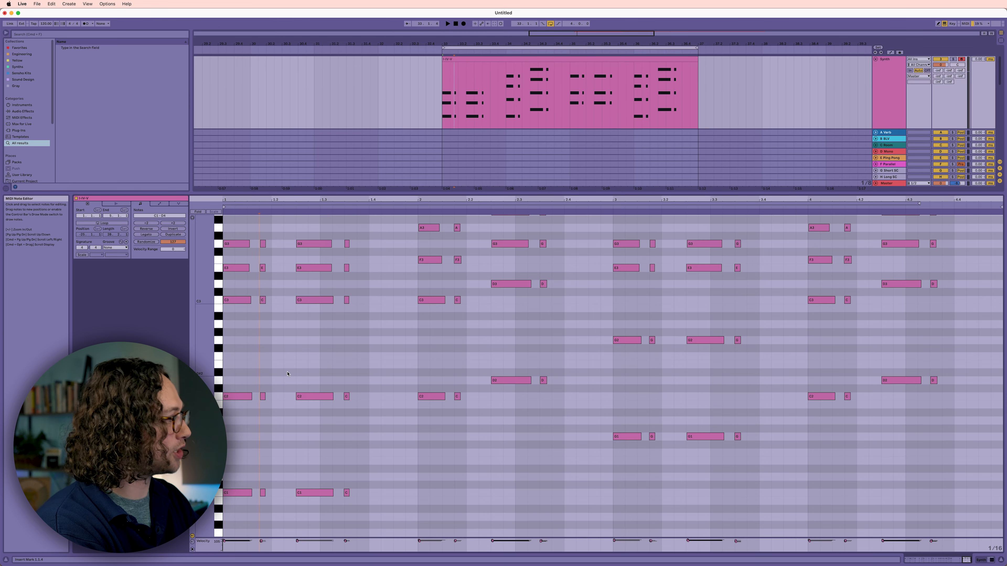
- Split the synth clip after its first bar and set the loop around that first part
left_click(506, 95)
key("super+e")
left_click(499, 58)
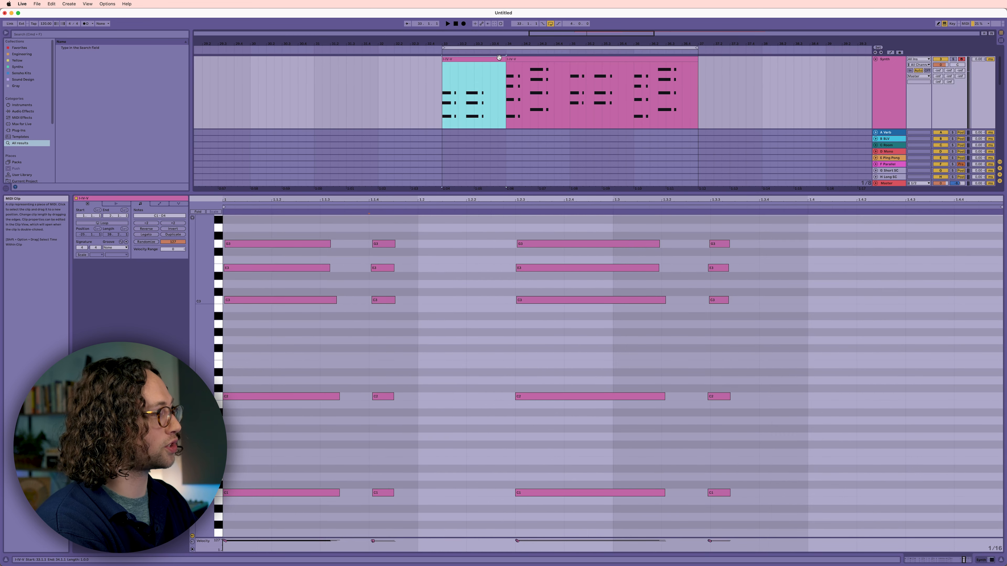
key("super+l")
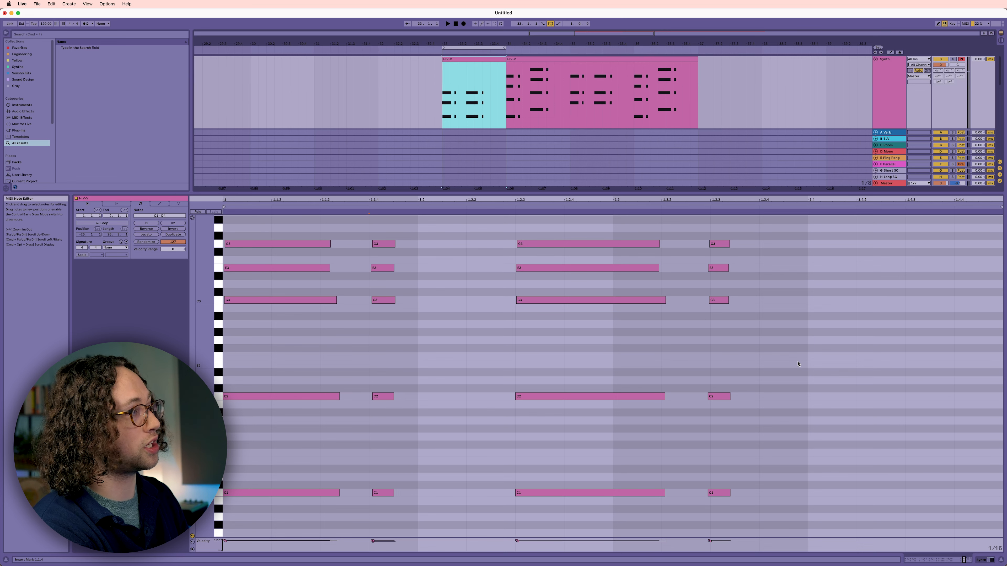
- Select the first bar's bass notes and raise them five semitones to F2 and F1 while the loop plays
left_click_drag(798, 364, 271, 565)
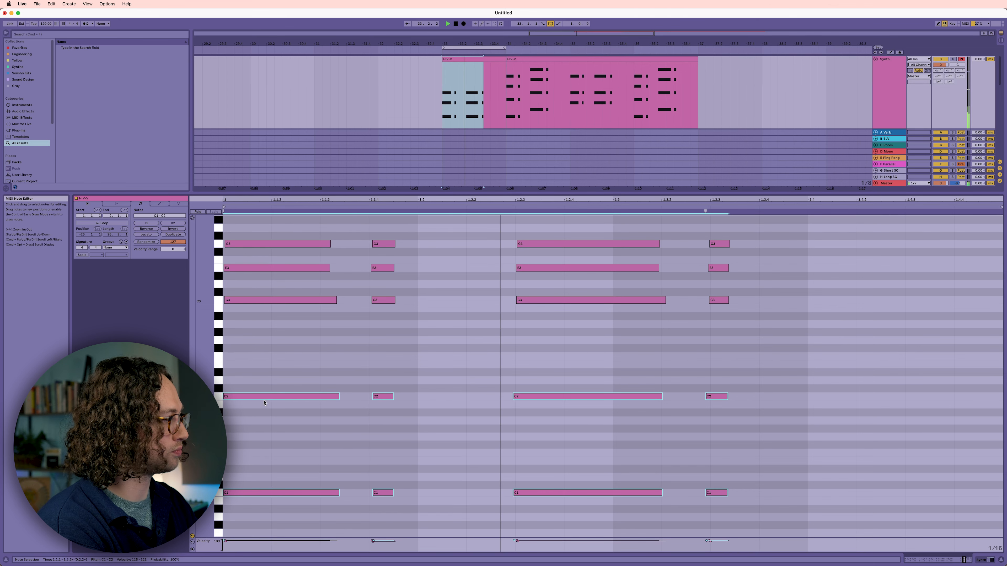
key("Up")
key("Up")
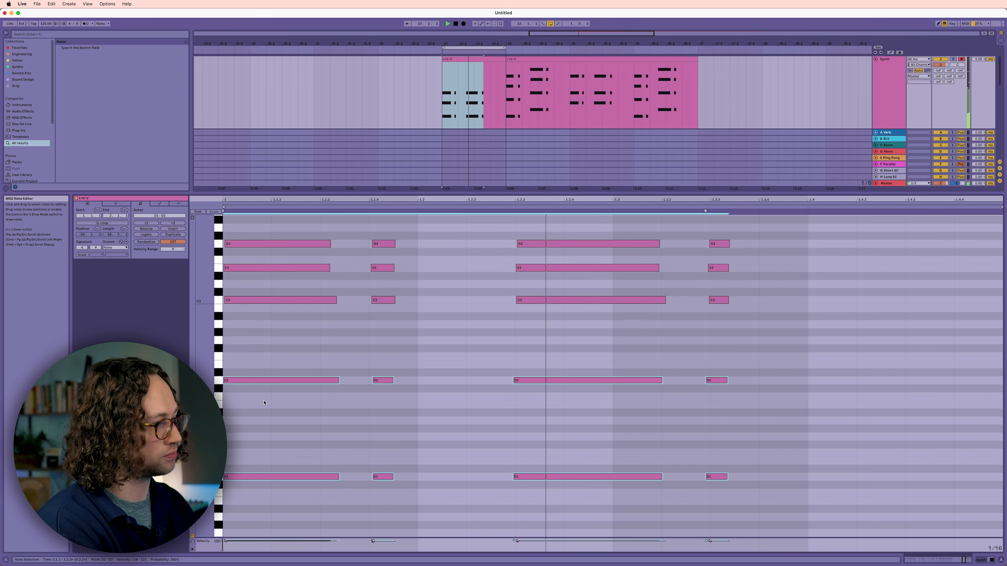
key("Up")
key("Up")
key("Up")
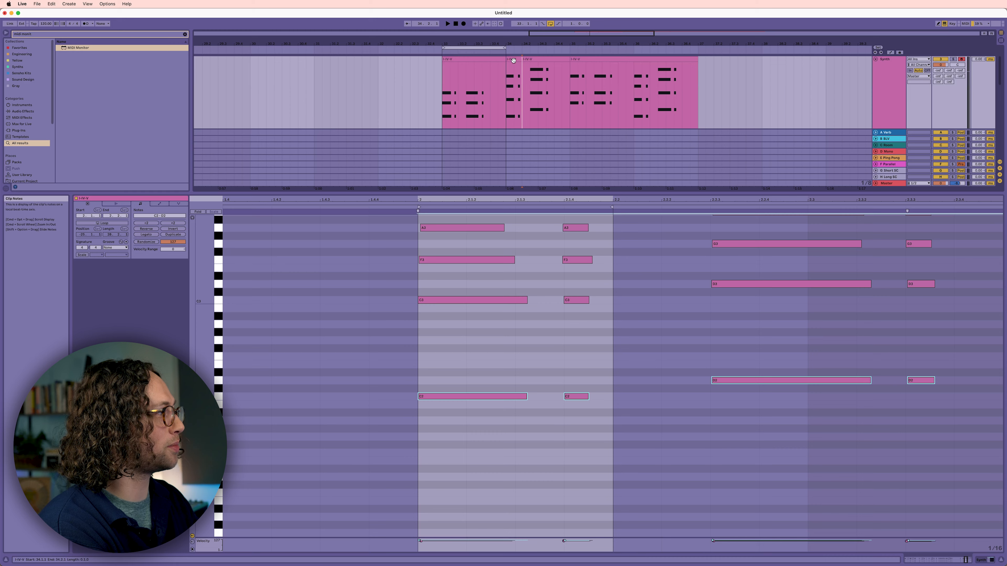
- Loop the F chord's short clip, select its bass notes, and raise them to E2 and E1
left_click(514, 60)
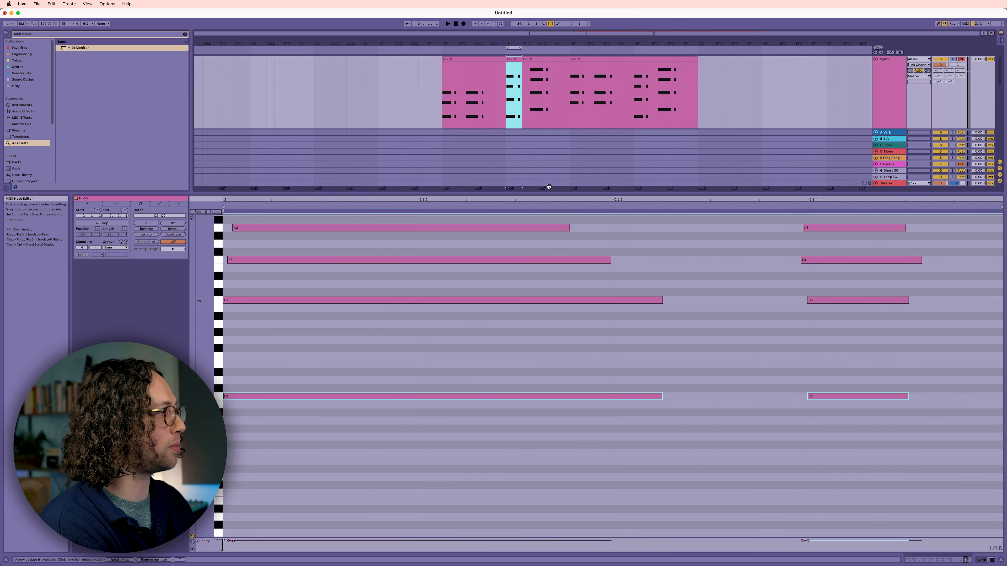
left_click_drag(552, 200, 518, 135)
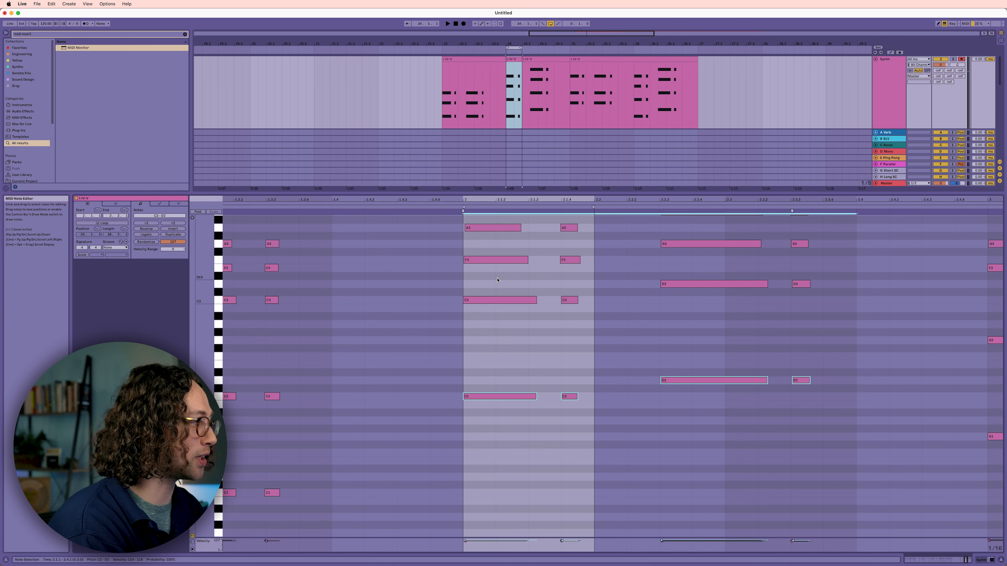
scroll(496, 281, "up", 3)
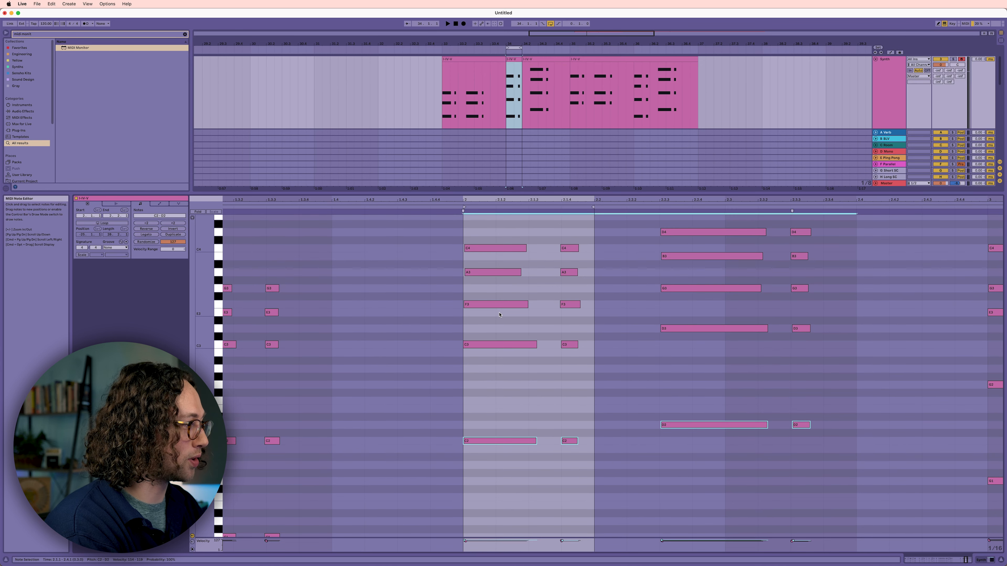
left_click_drag(501, 323, 589, 441)
left_click_drag(589, 441, 596, 468)
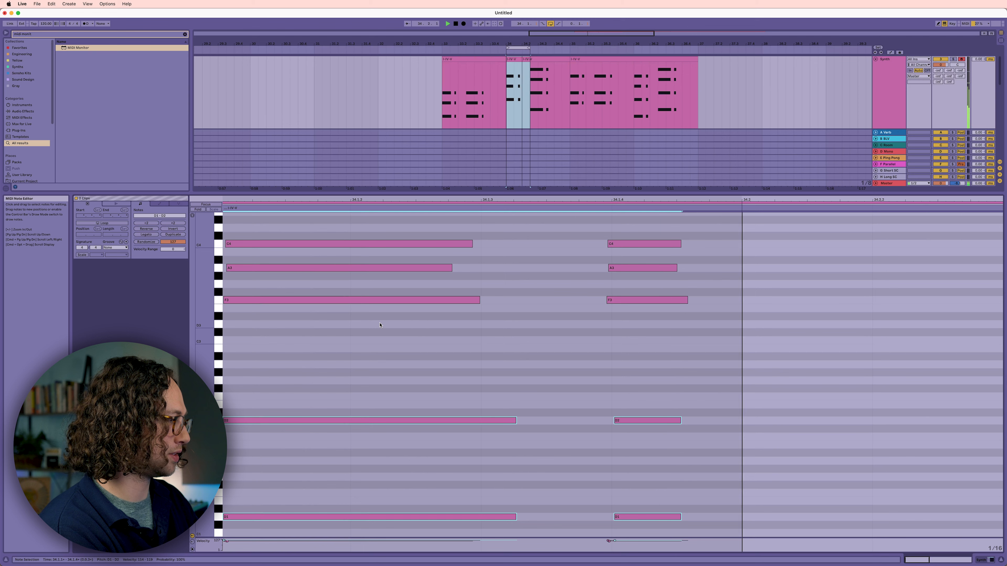
key("Up")
key("Up")
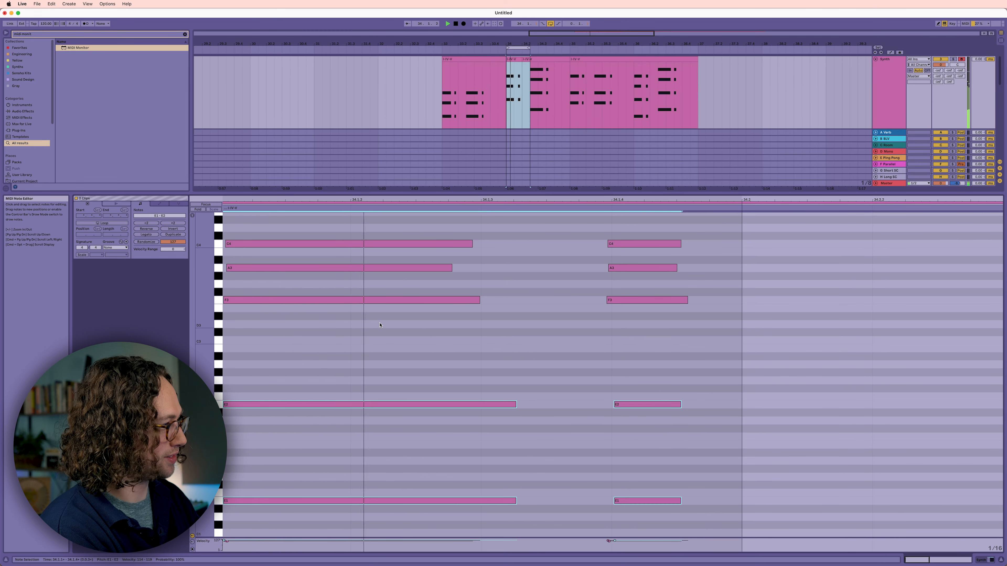
- Try the F chord's bass notes at successively higher pitches, one semitone at a time, up to C3 and C2
key("Up")
key("Up")
key("Up")
key("Up")
key("Up")
key("Up")
key("Up")
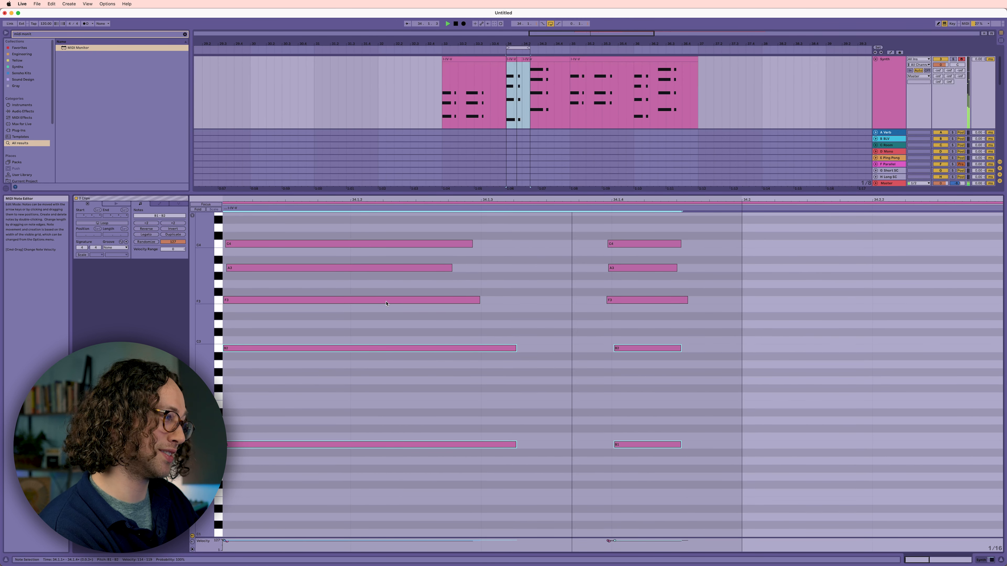
key("Up")
- Lower the F chord's bass notes to D2 and D1 and play the result
left_click_drag(367, 339, 363, 422)
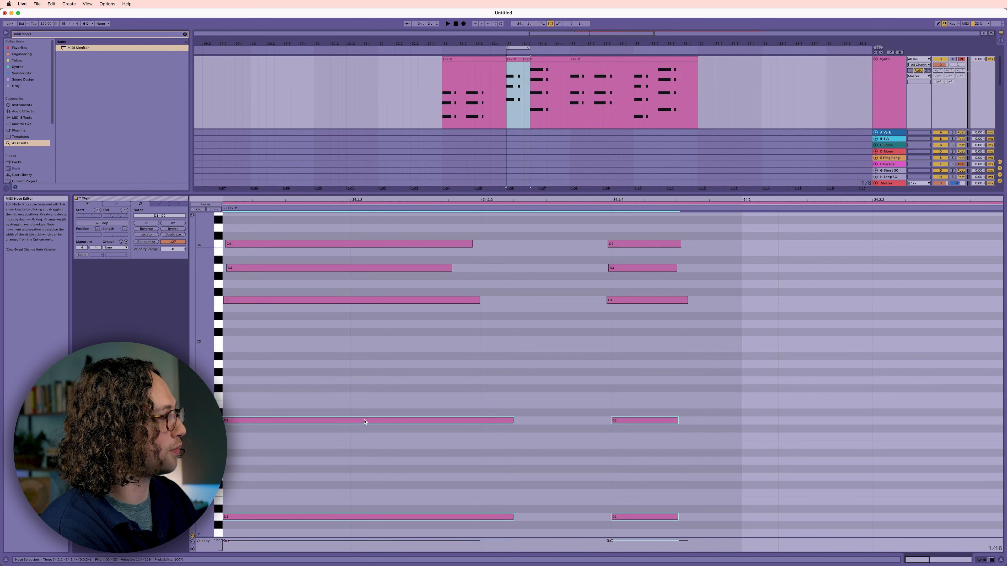
key("space")
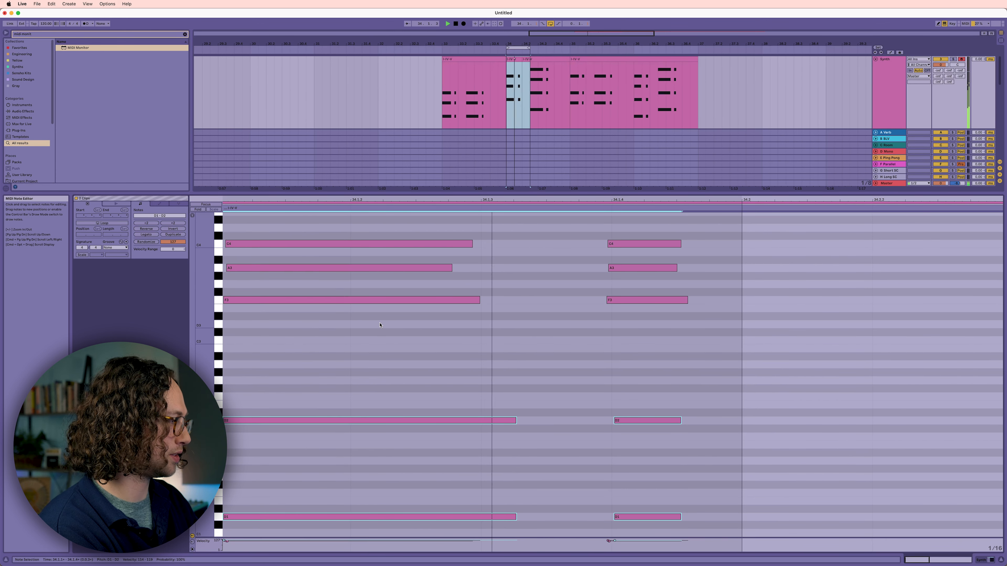
key("space")
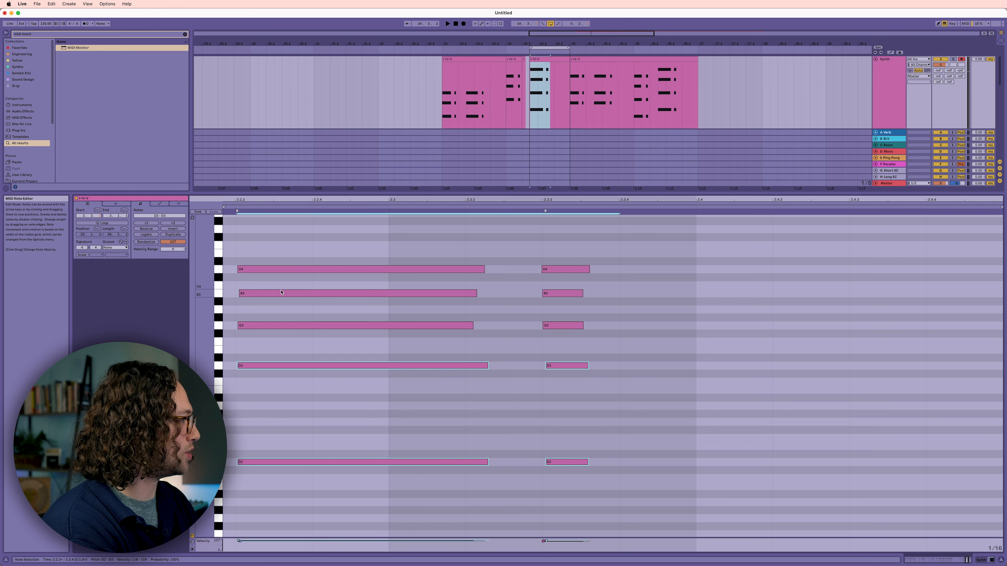
- Lower the G chord's bass notes to E2 and E1, and play the edited section
key("space")
left_click_drag(258, 365, 258, 406)
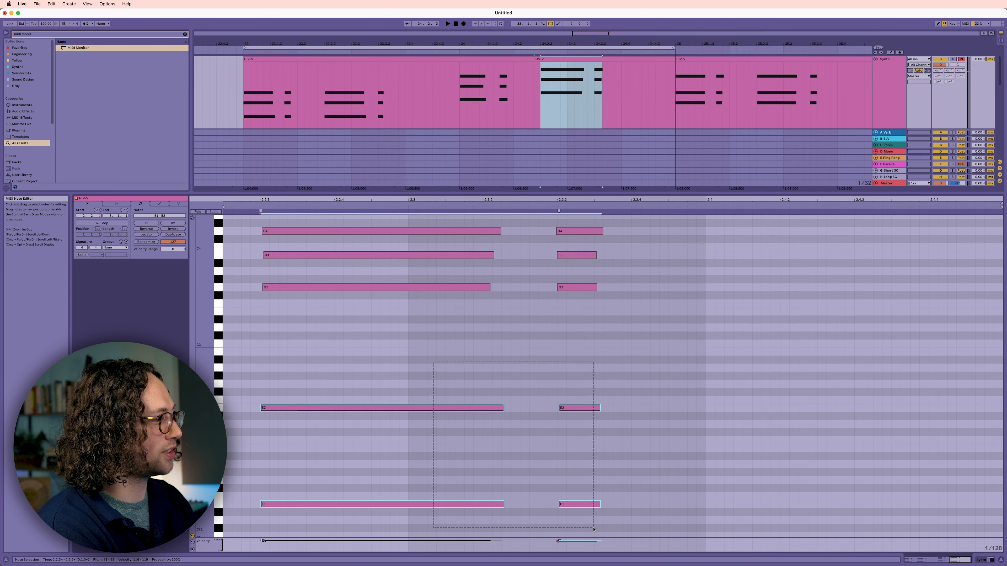
left_click_drag(593, 529, 595, 528)
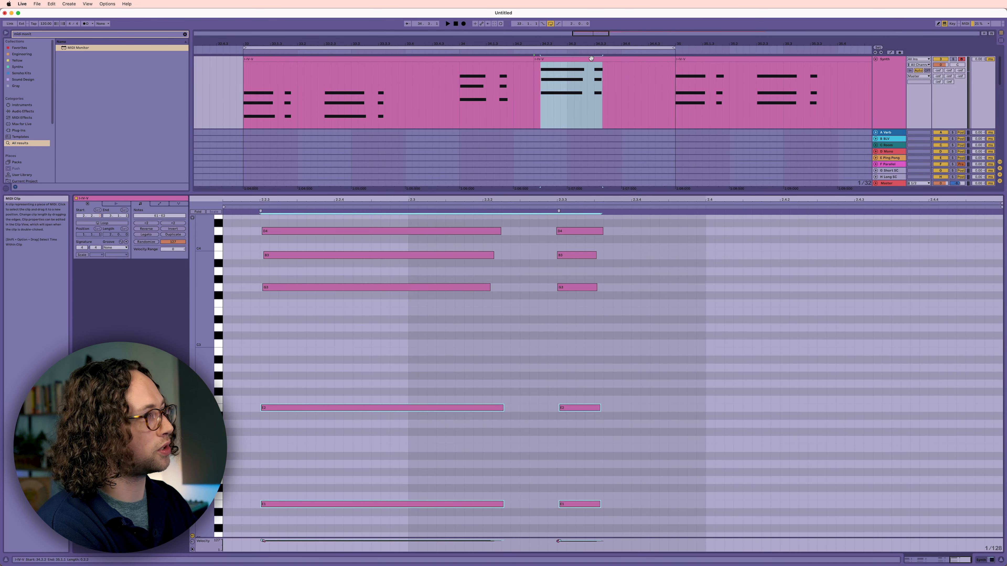
left_click(591, 58)
key("space")
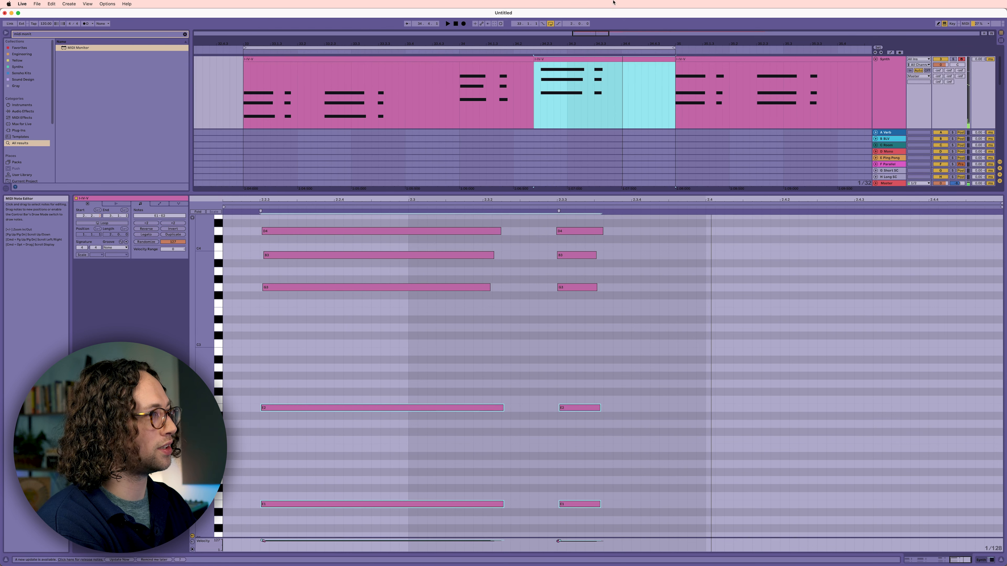
- Consolidate the split synth clips into a single clip and play it with its notes open for editing
left_click(515, 58, "shift")
key("super+j")
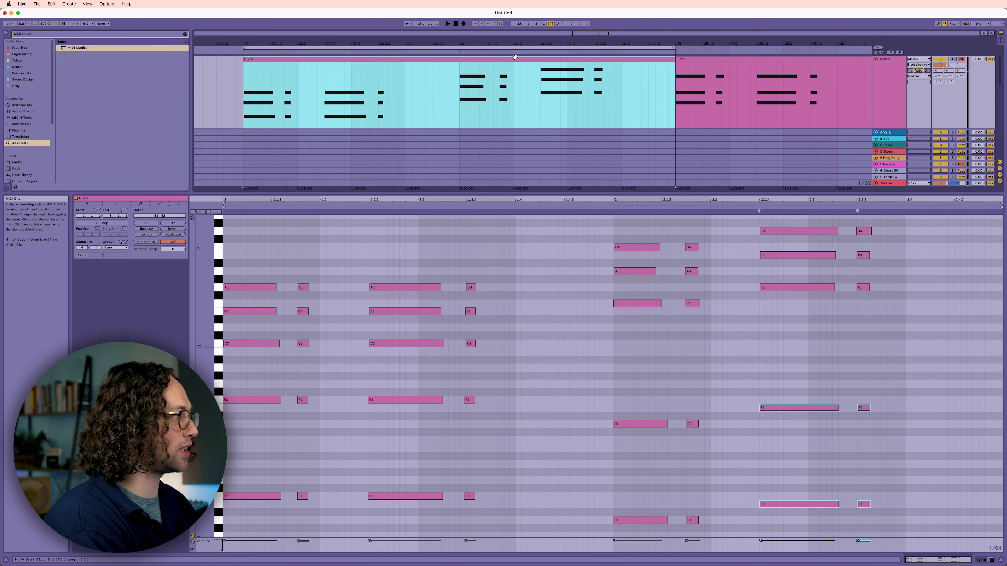
key("shift+Tab")
scroll(508, 151, "up", 3)
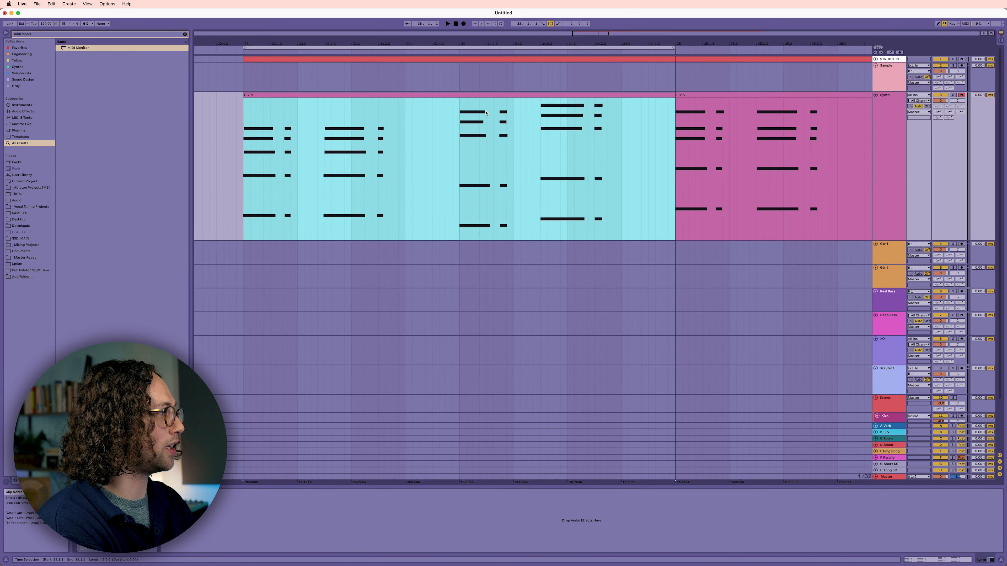
double_click(487, 94)
left_click_drag(515, 194, 515, 177)
left_click(370, 58)
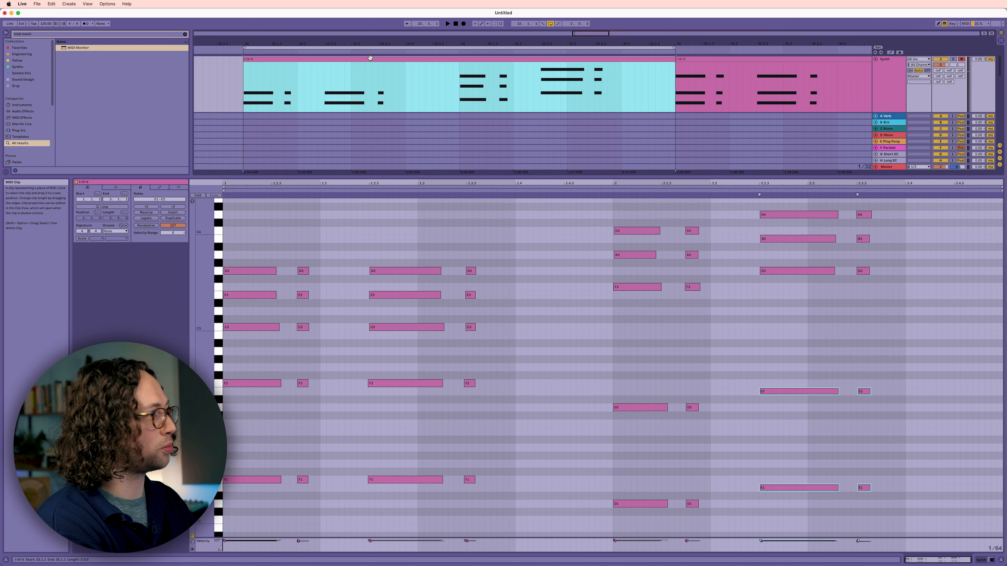
key("space")
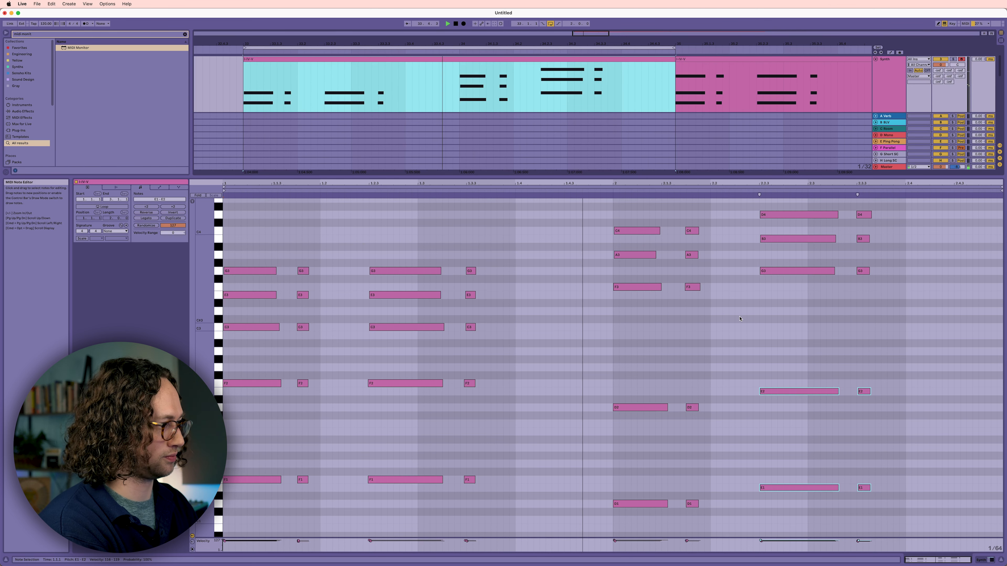
- Transpose the top notes of the last two chords, C4 and D4, down one octave and reopen the clip's notes
left_click(884, 213)
left_click_drag(884, 213, 620, 231)
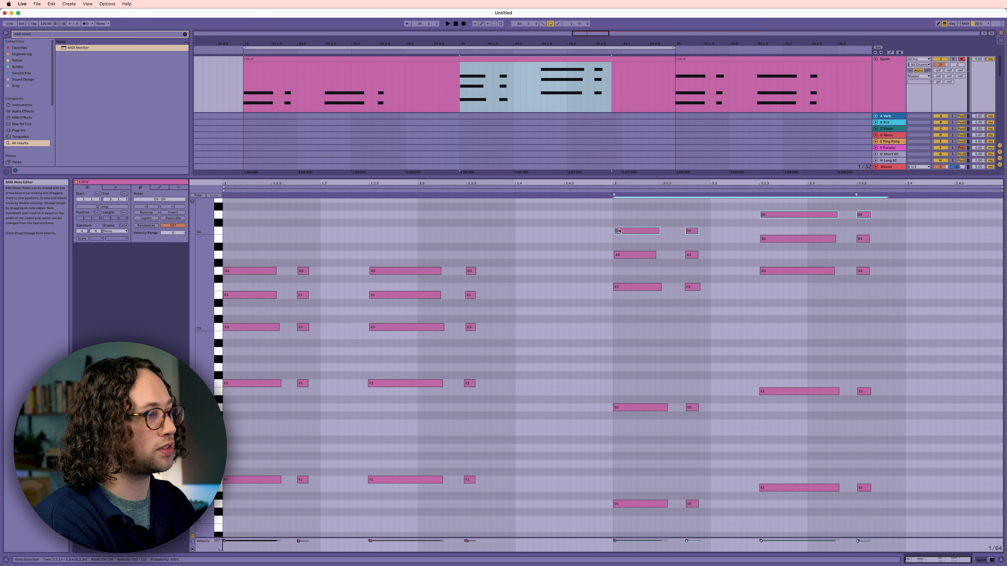
key("shift+Down")
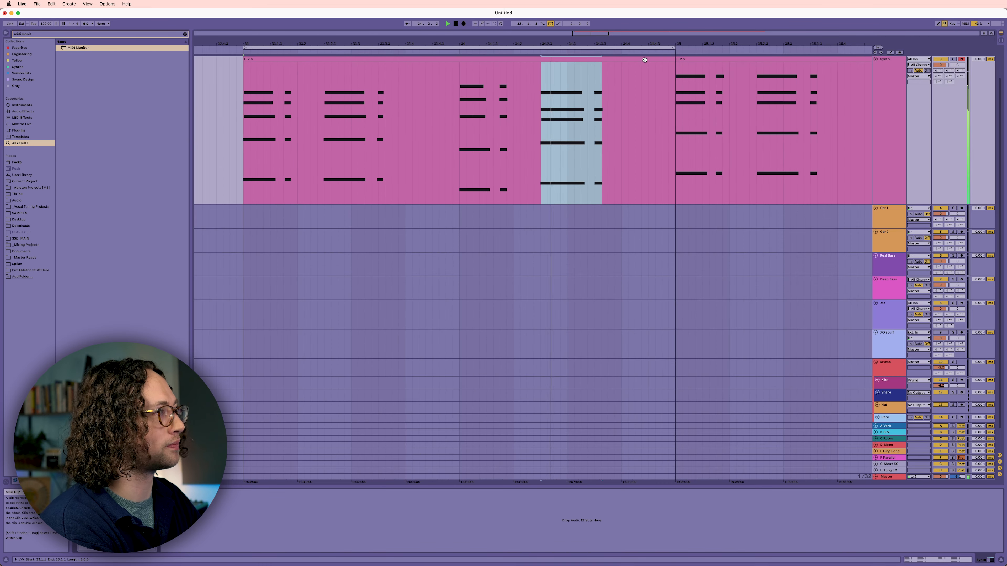
left_click(645, 47)
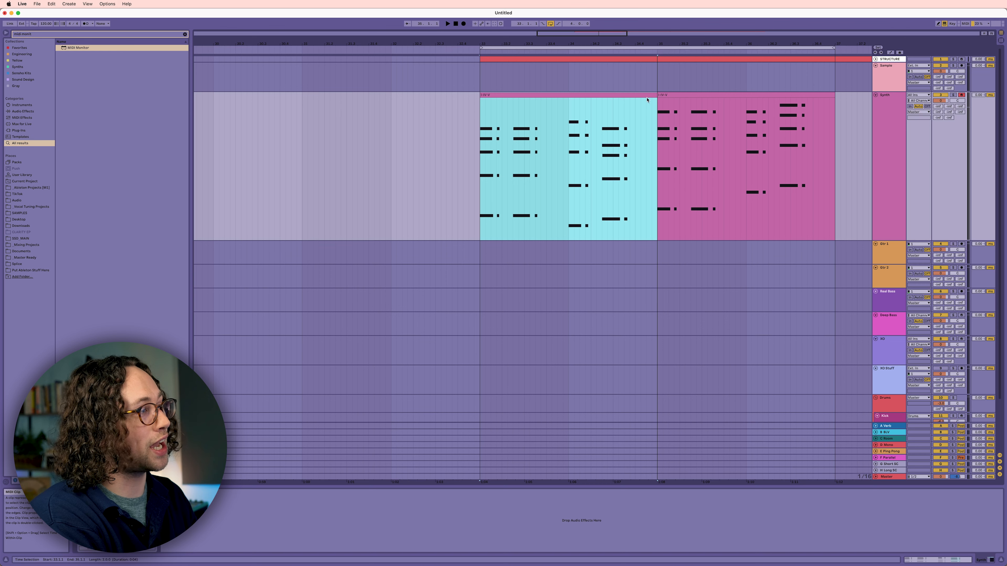
double_click(639, 95)
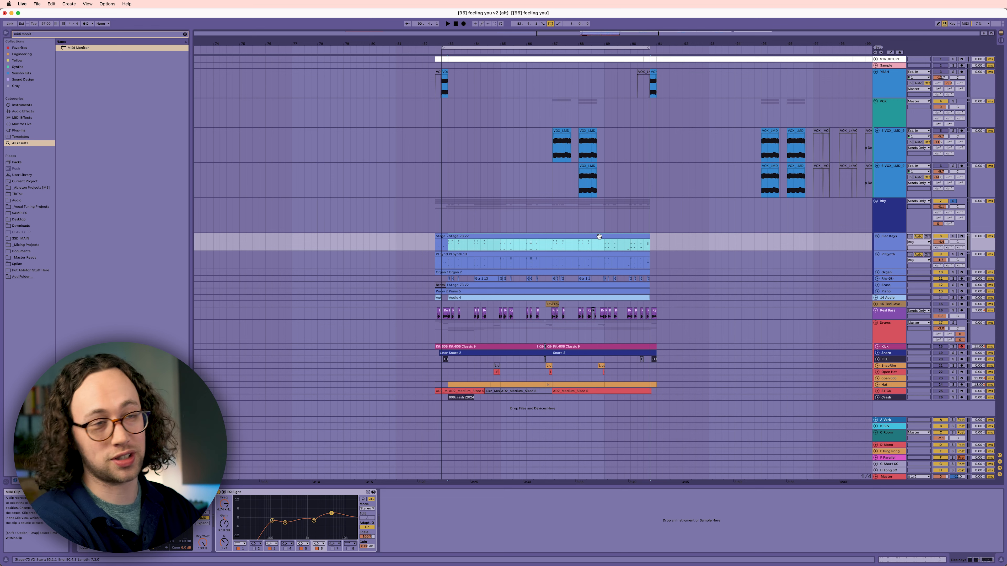
- Play the arrangement of the "feeling you v2 (alt)" project from near the start of its looped section
scroll(598, 239, "left", 5)
scroll(607, 242, "right", 5)
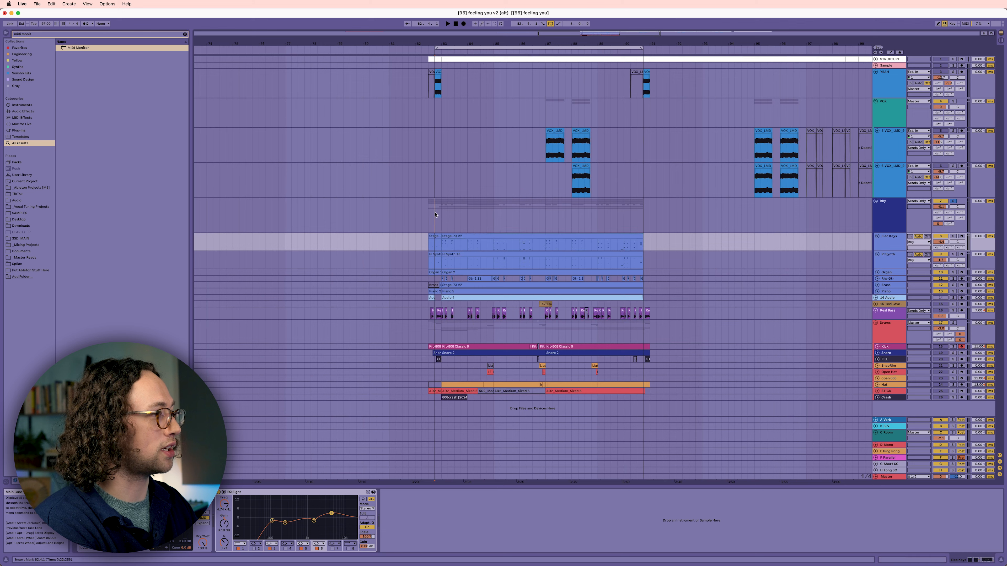
left_click(435, 215)
key("space")
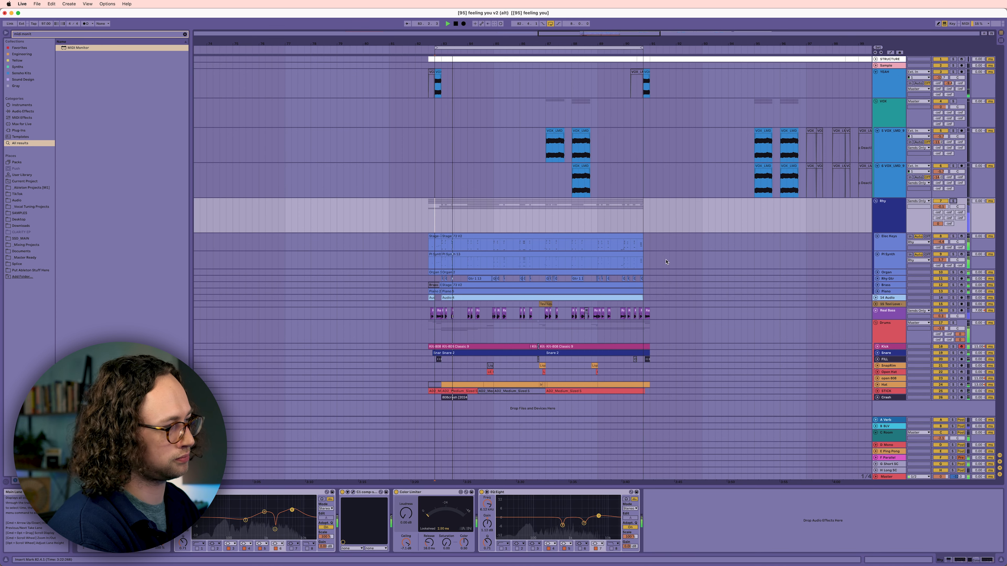
scroll(667, 262, "left", 4)
key("space")
- Open the notes of the earlier Stage-73 V2 keys clip and play it back
scroll(598, 239, "left", 14)
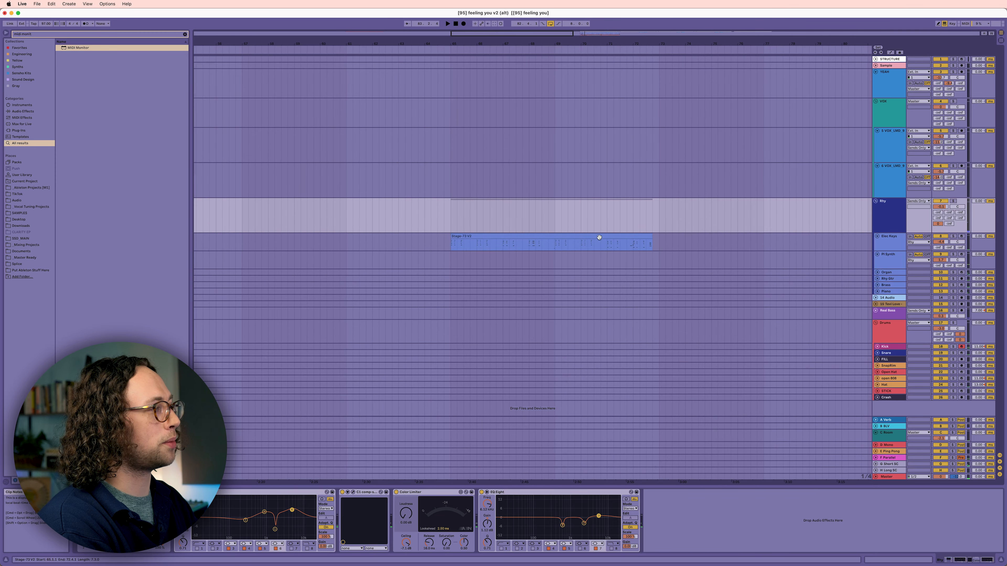
left_click(598, 236)
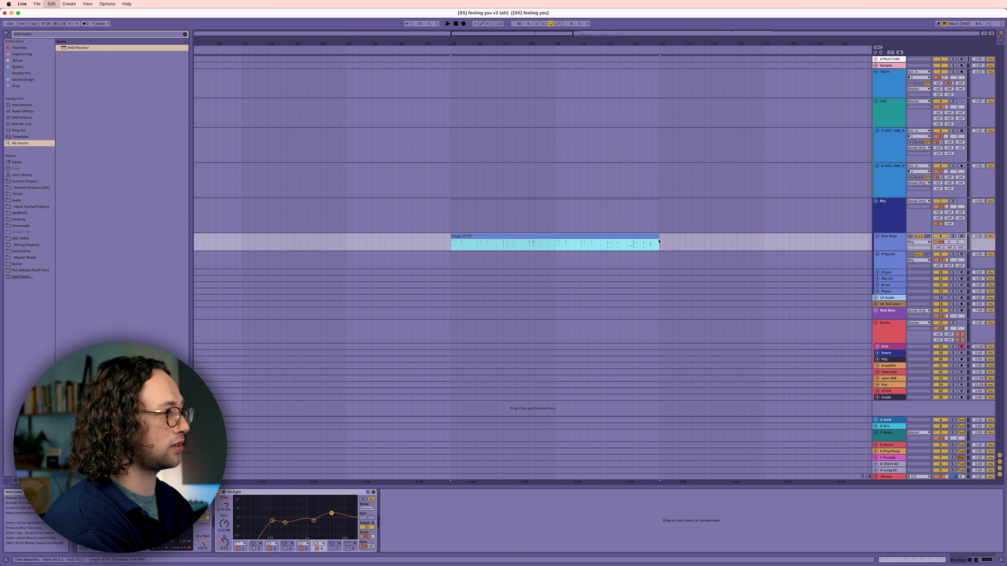
double_click(650, 238)
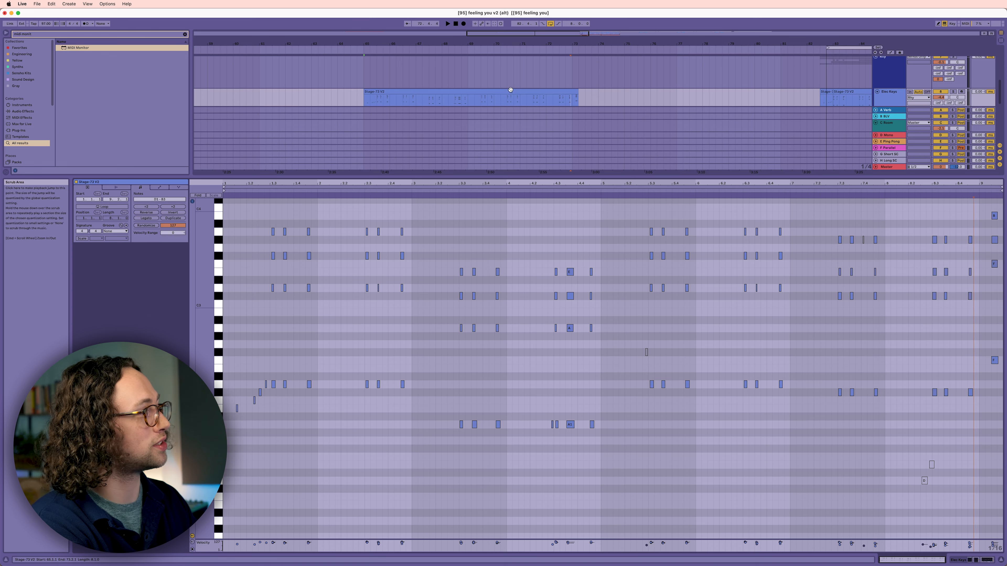
left_click(510, 90)
key("space")
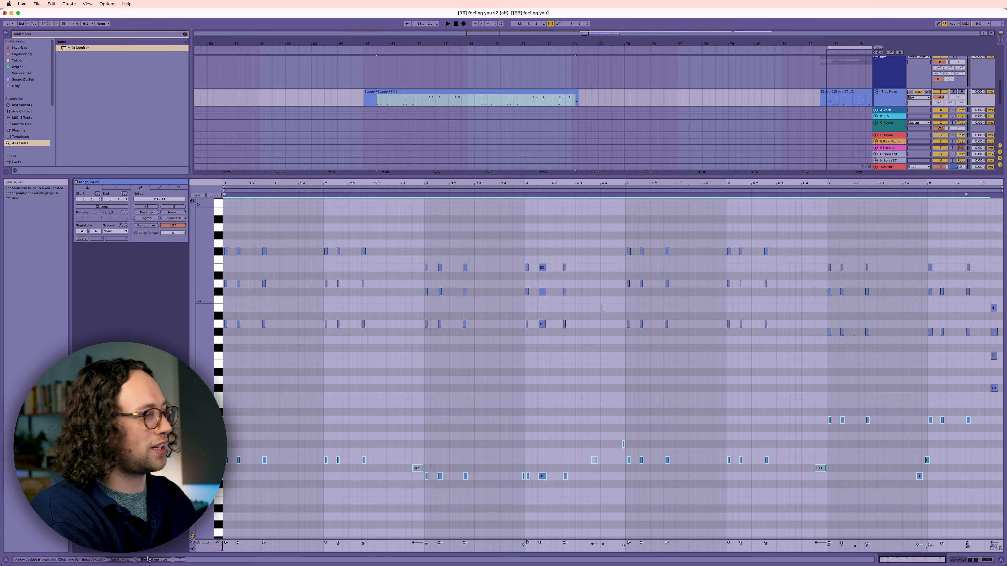
- Transpose the selected bass notes of the keys clip up two octaves
key("shift+Up")
key("shift+Up")
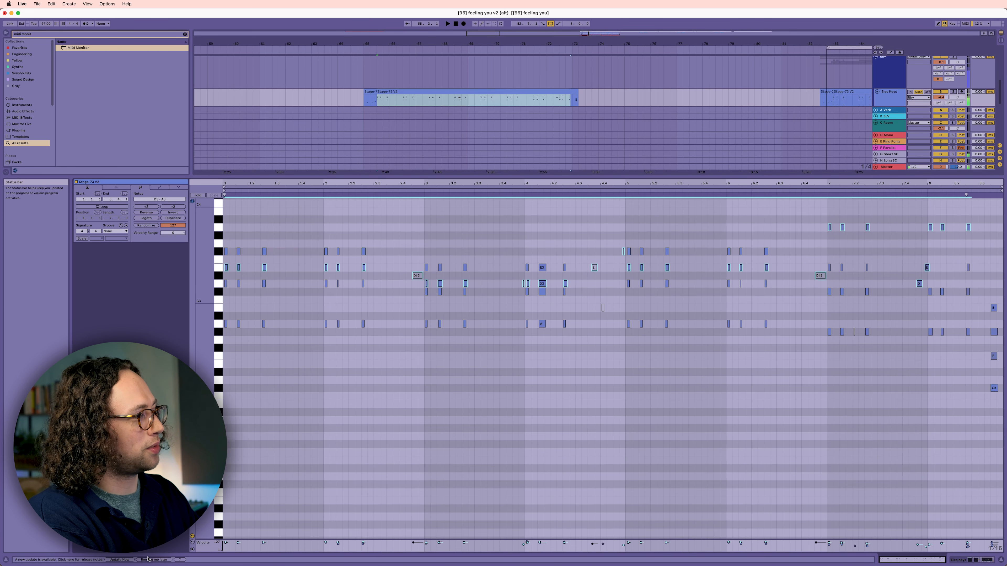